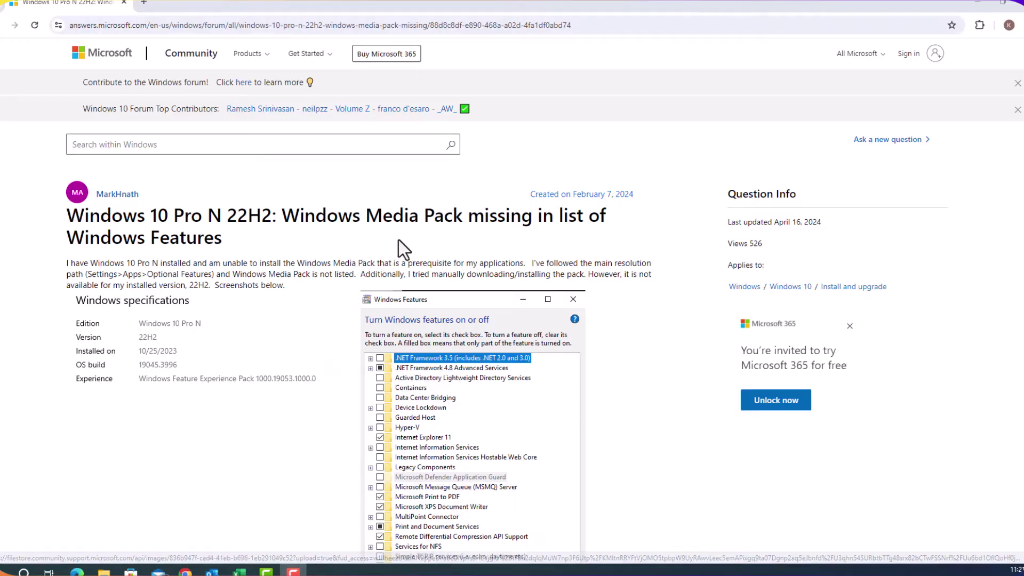
Step: From the Media Feature Pack bookmark, download both .msu packages (181.2 MB total)
left_click(144, 3)
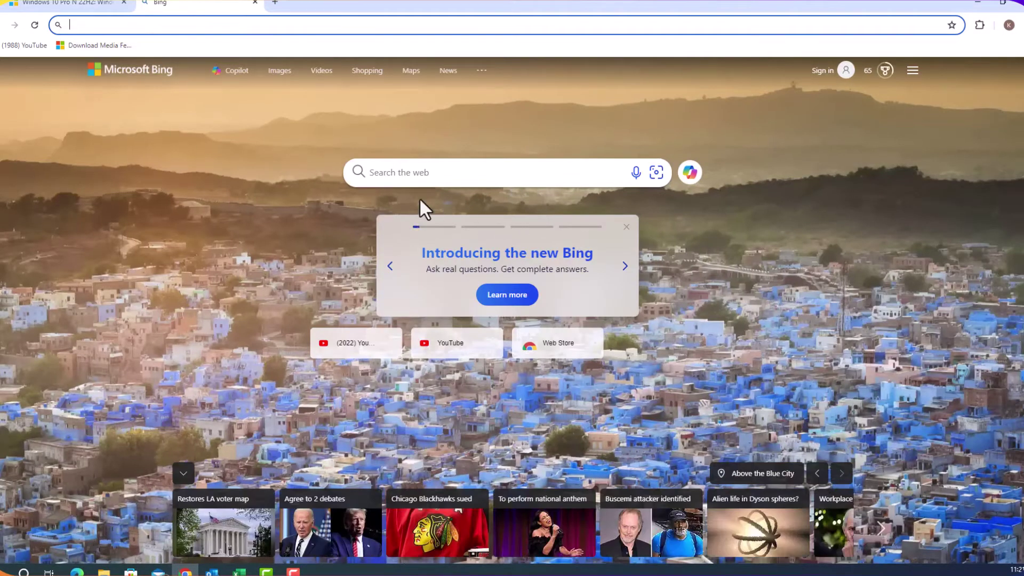
left_click(97, 45)
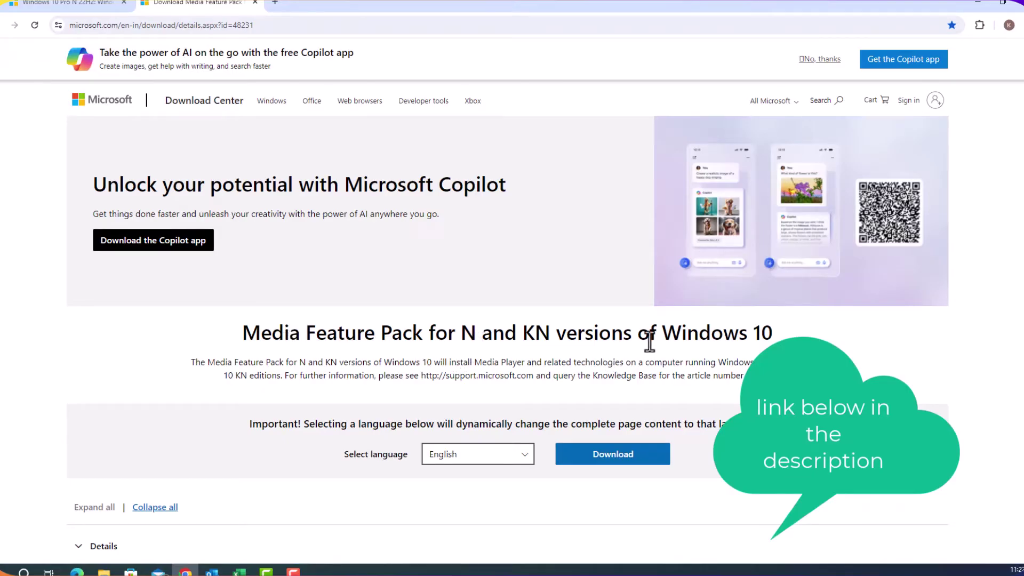
left_click(606, 462)
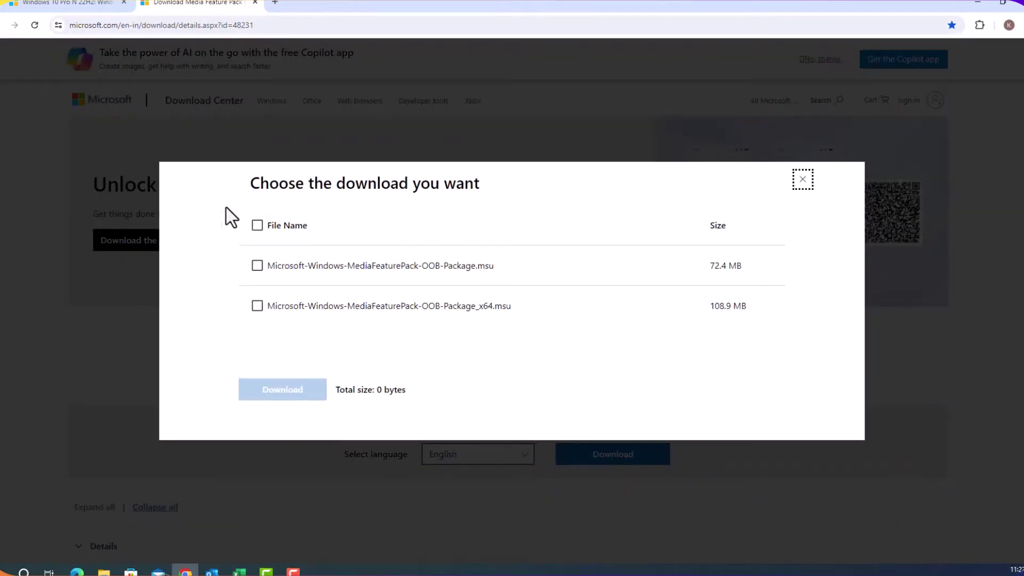
left_click(257, 225)
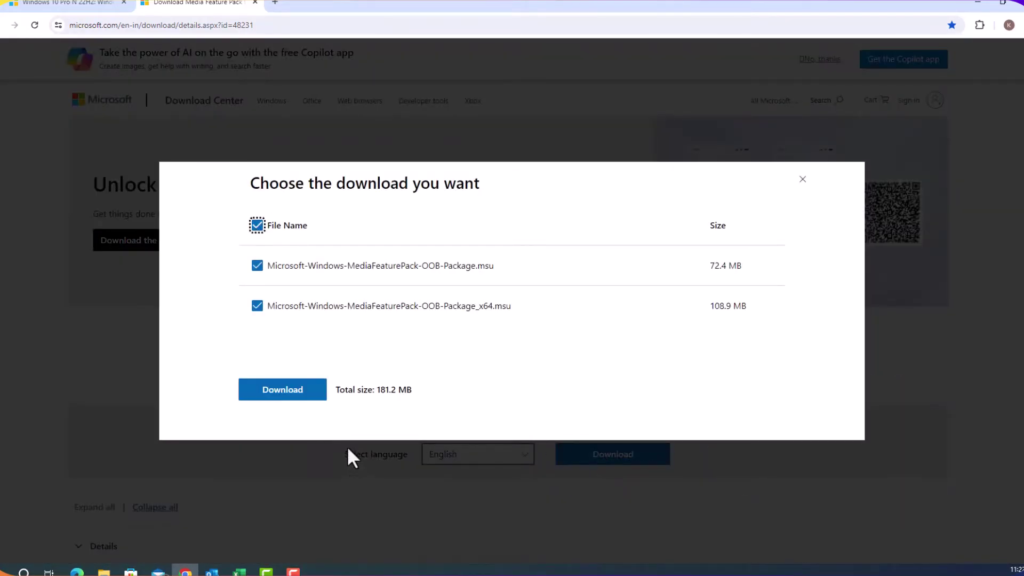
left_click(299, 392)
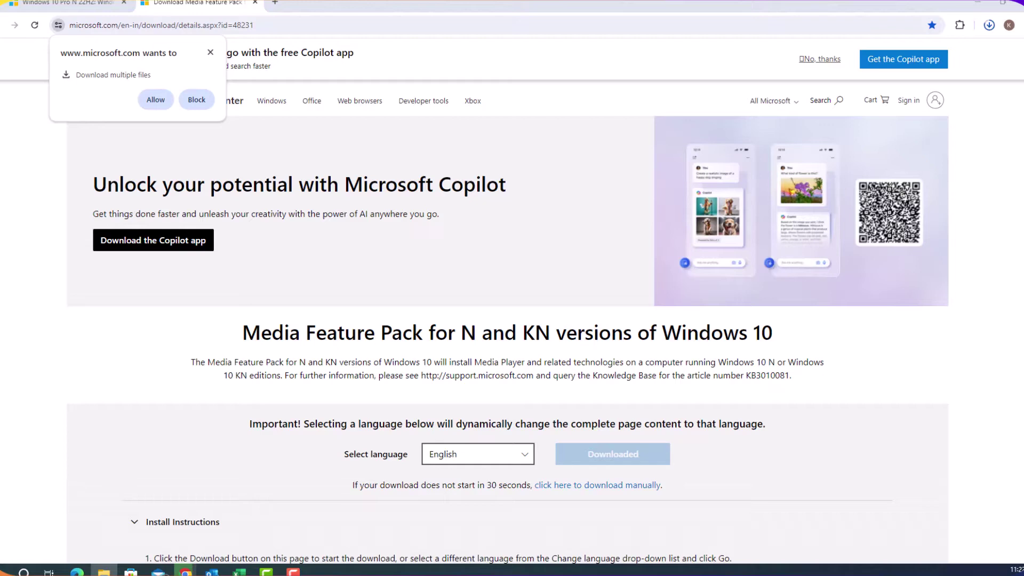
left_click(104, 571)
left_click_drag(354, 404, 336, 7)
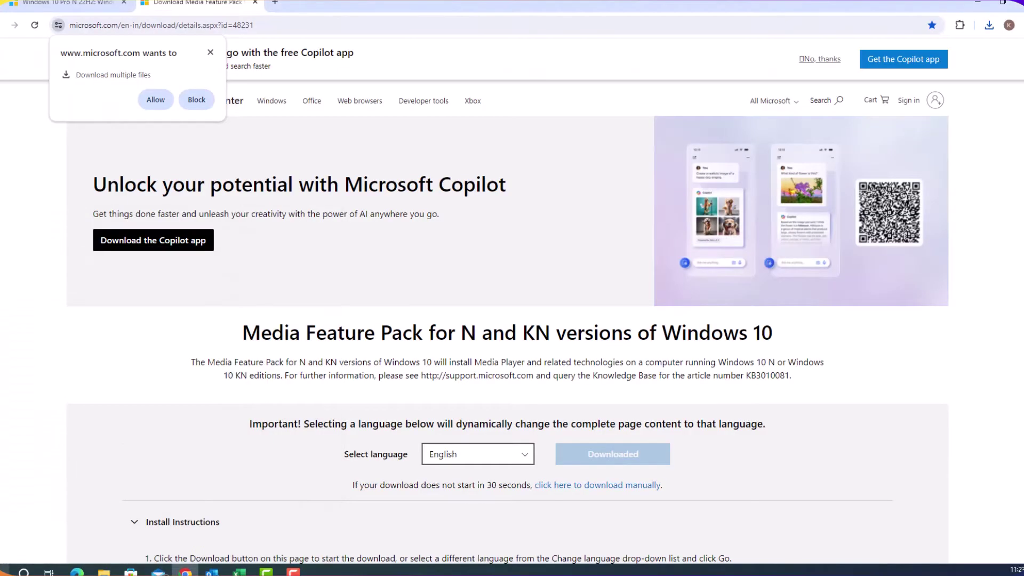
key("super")
type("se")
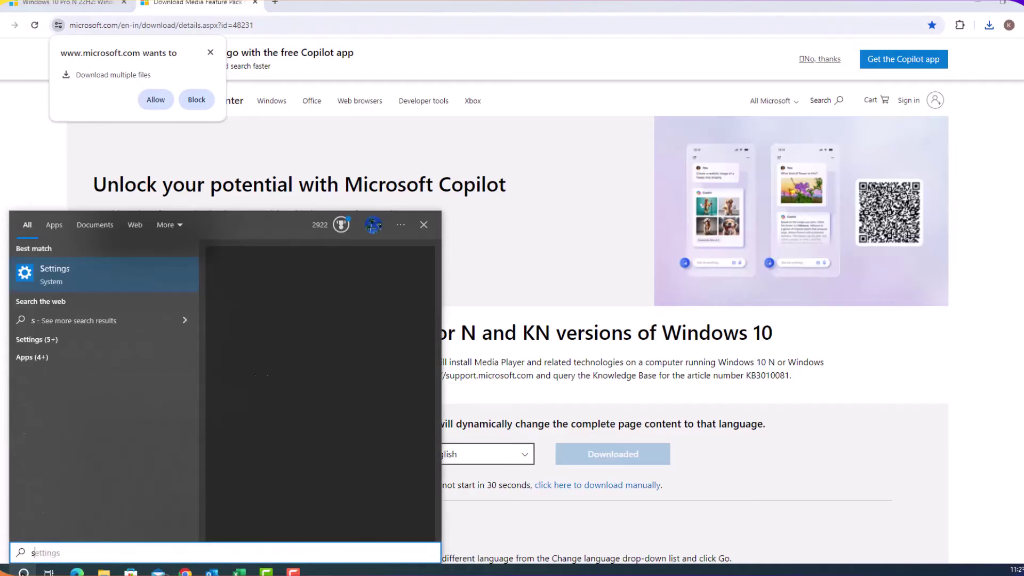
left_click(55, 269)
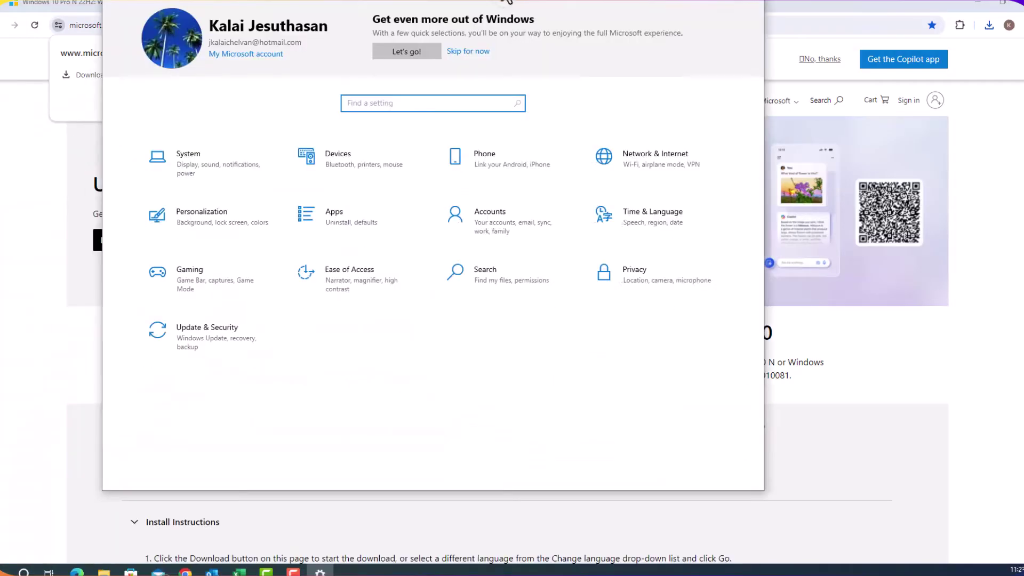
left_click(187, 224)
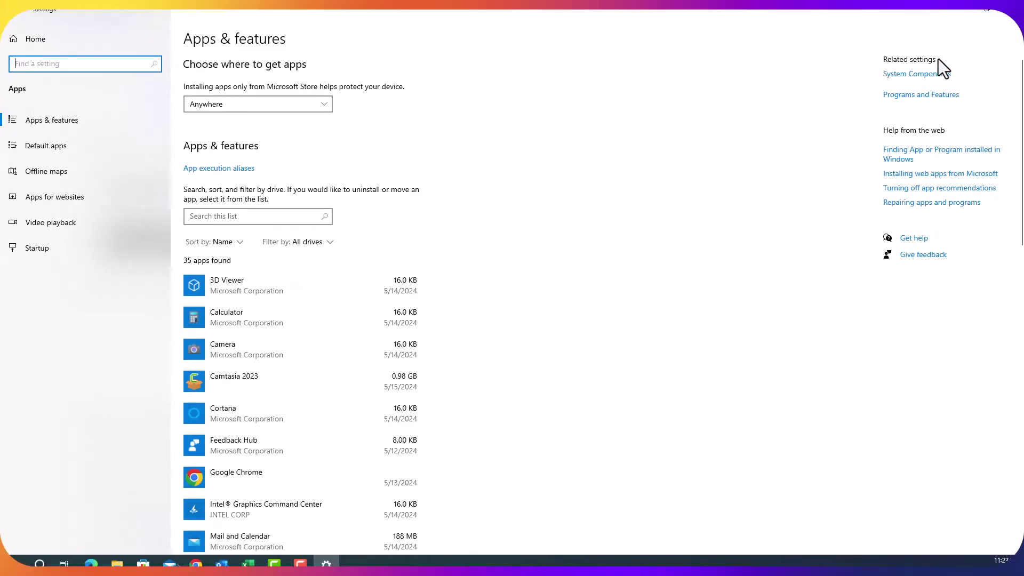
left_click(1008, 13)
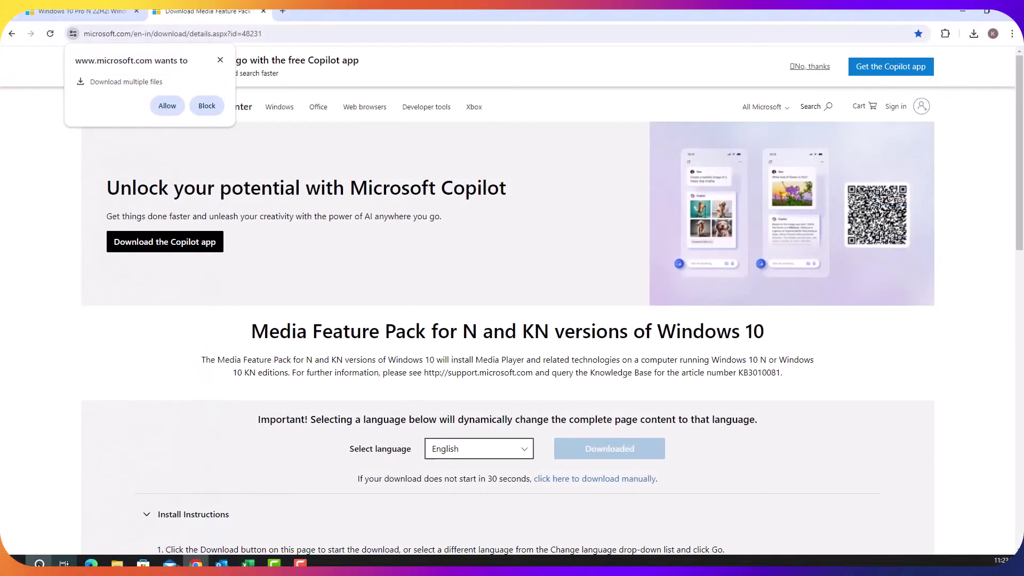
left_click(39, 563)
type("op")
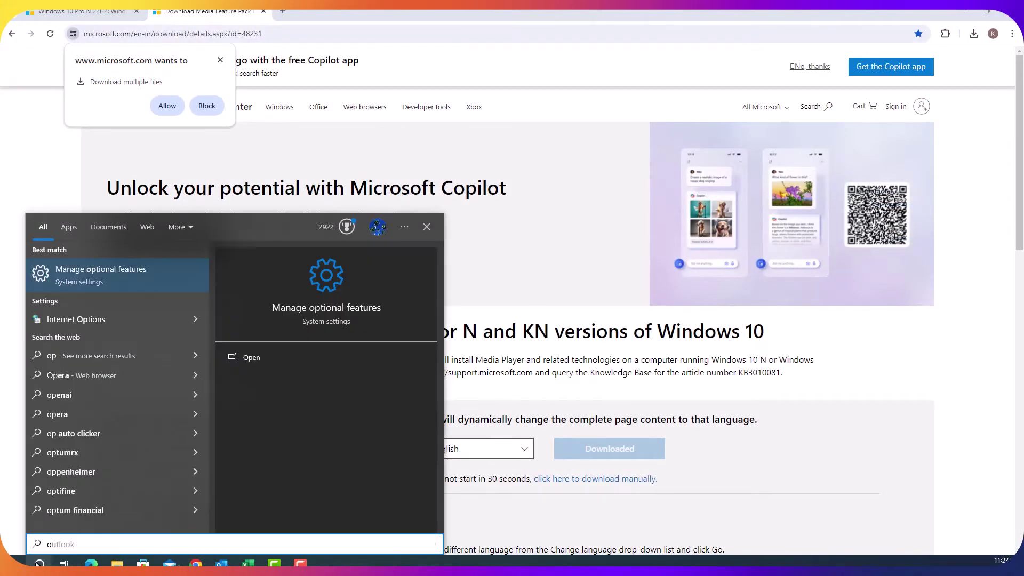
key("BackSpace")
key("BackSpace")
type("optional")
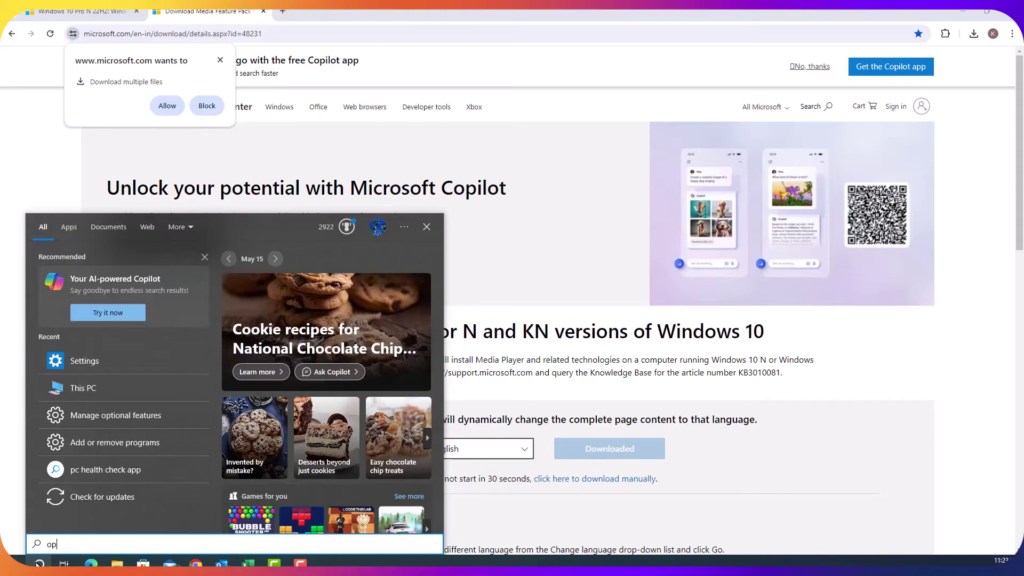
Step: Go to Manage optional features, search 'windows medi' under Add a feature, then cancel
left_click(101, 274)
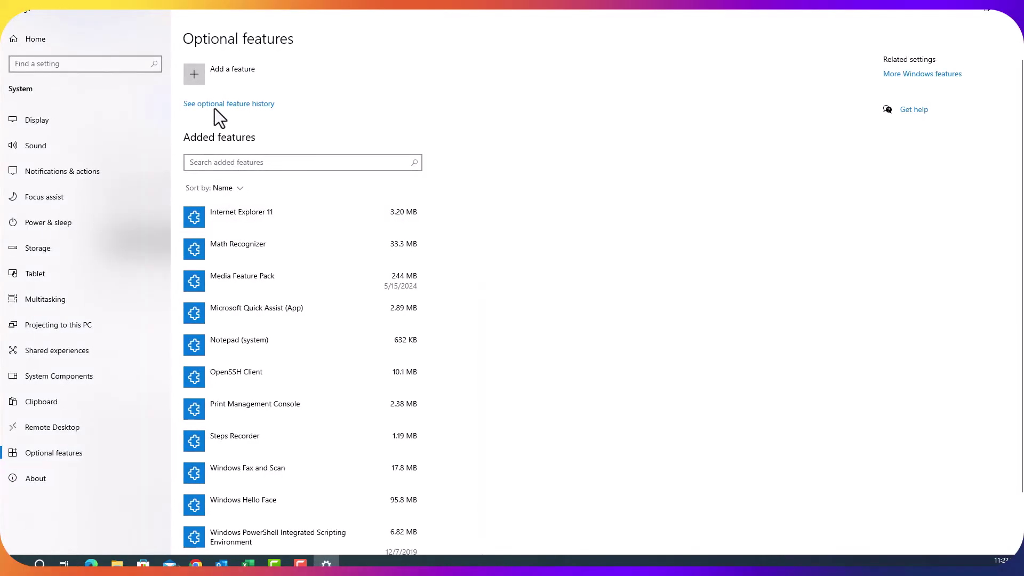
left_click(197, 77)
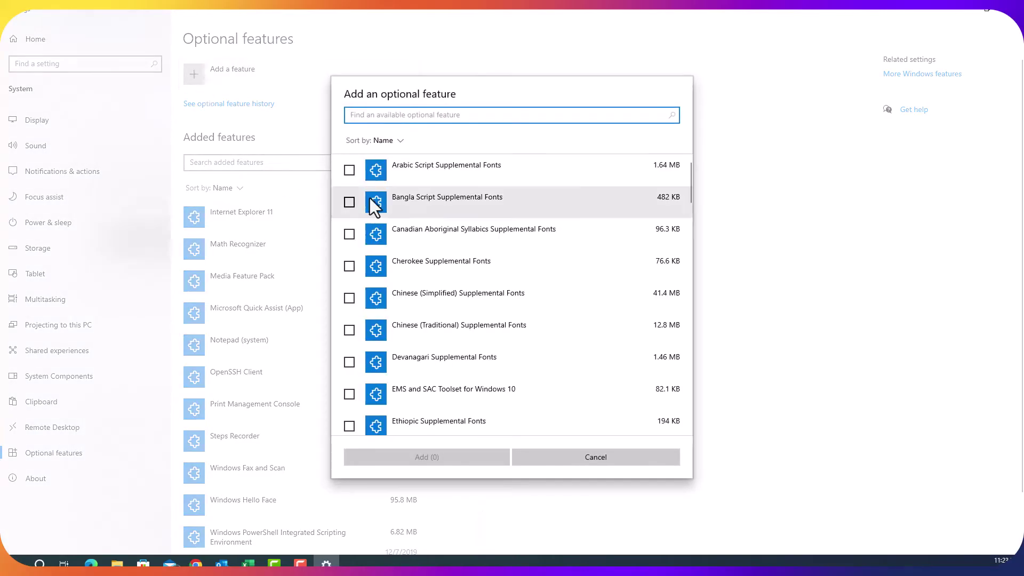
type("windows ")
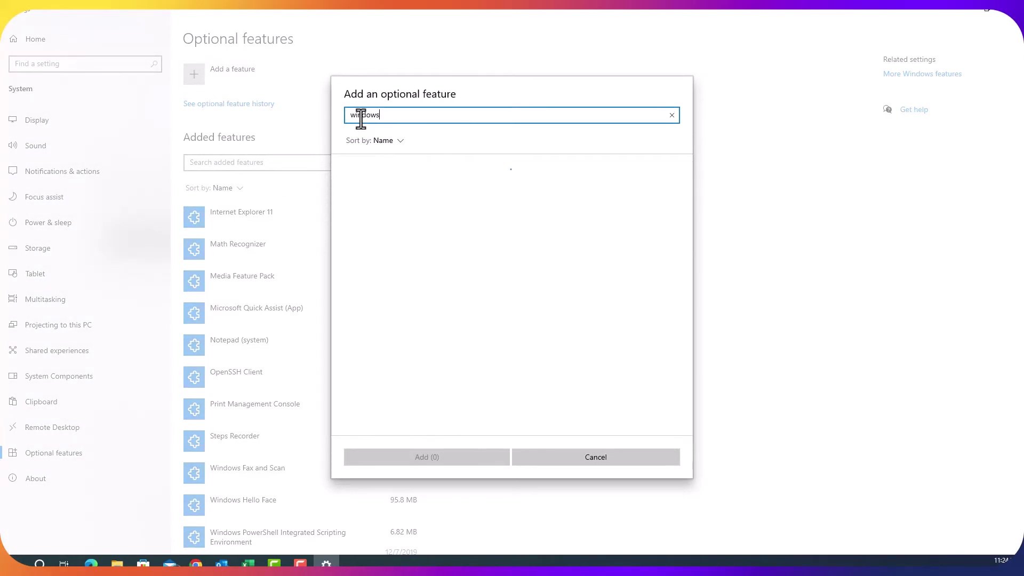
type("medi")
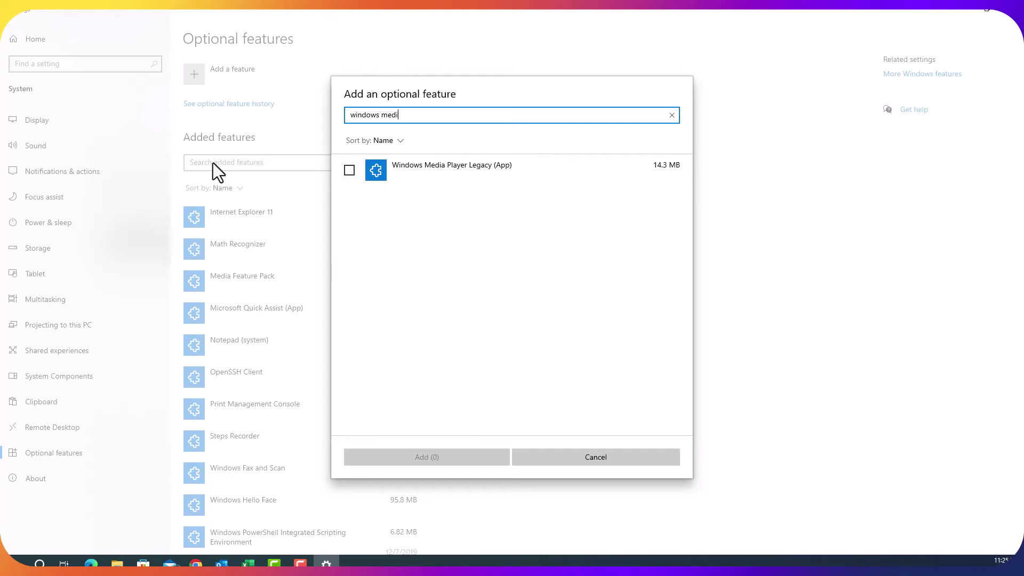
left_click(591, 456)
Step: Filter added features by 'media' to show only Media Feature Pack (244 MB, 5/15/2024)
left_click(256, 162)
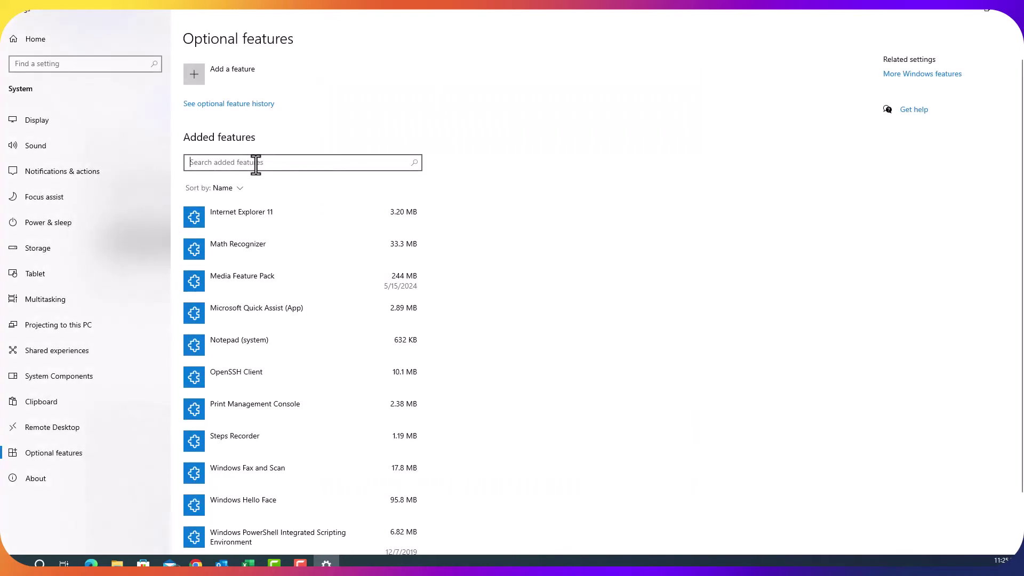
type("windows")
key("BackSpace")
key("BackSpace")
key("BackSpace")
key("BackSpace")
key("BackSpace")
key("BackSpace")
key("BackSpace")
type("m")
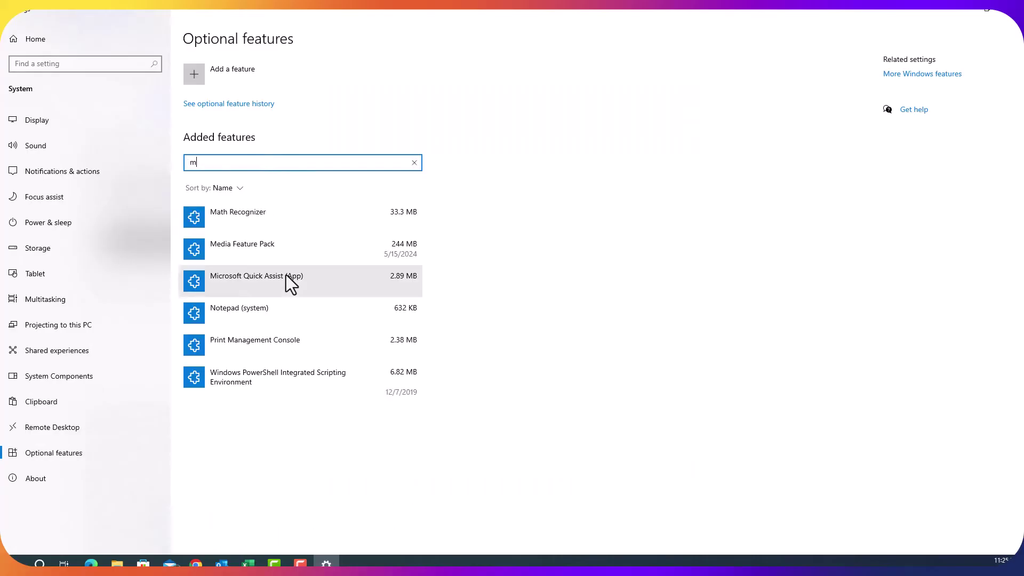
type("edia")
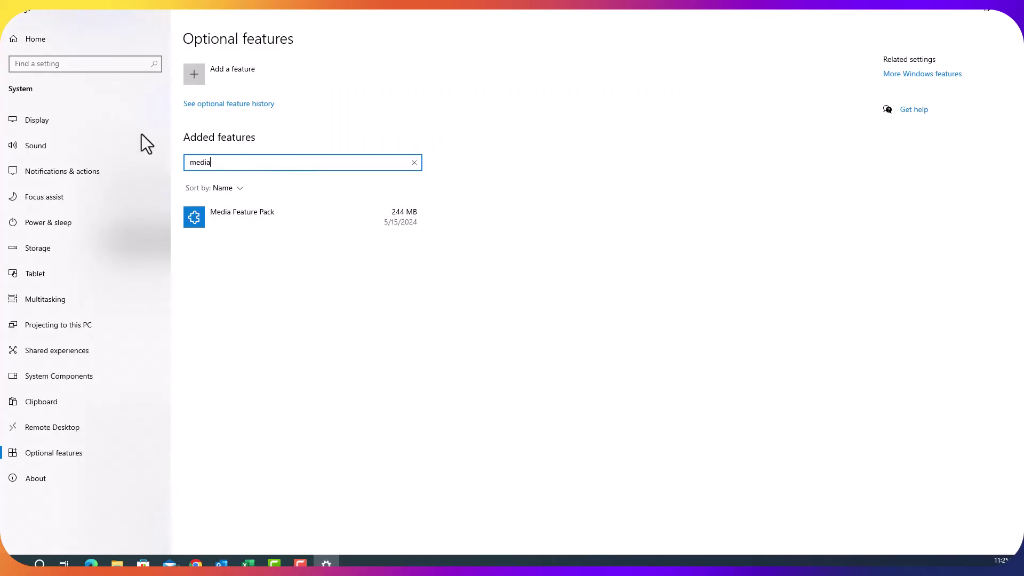